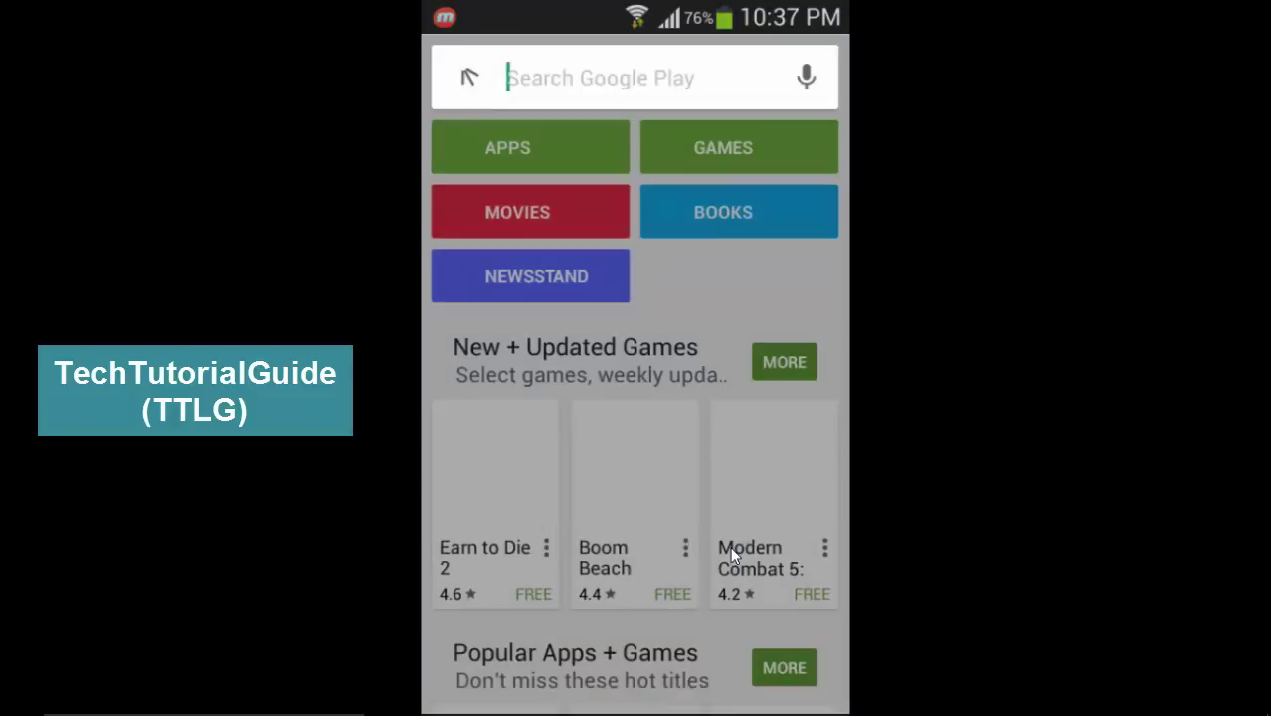
Step: Search the Play Store for 'disa' and open the Disa app's store page
{"action": "type", "text": "di"}
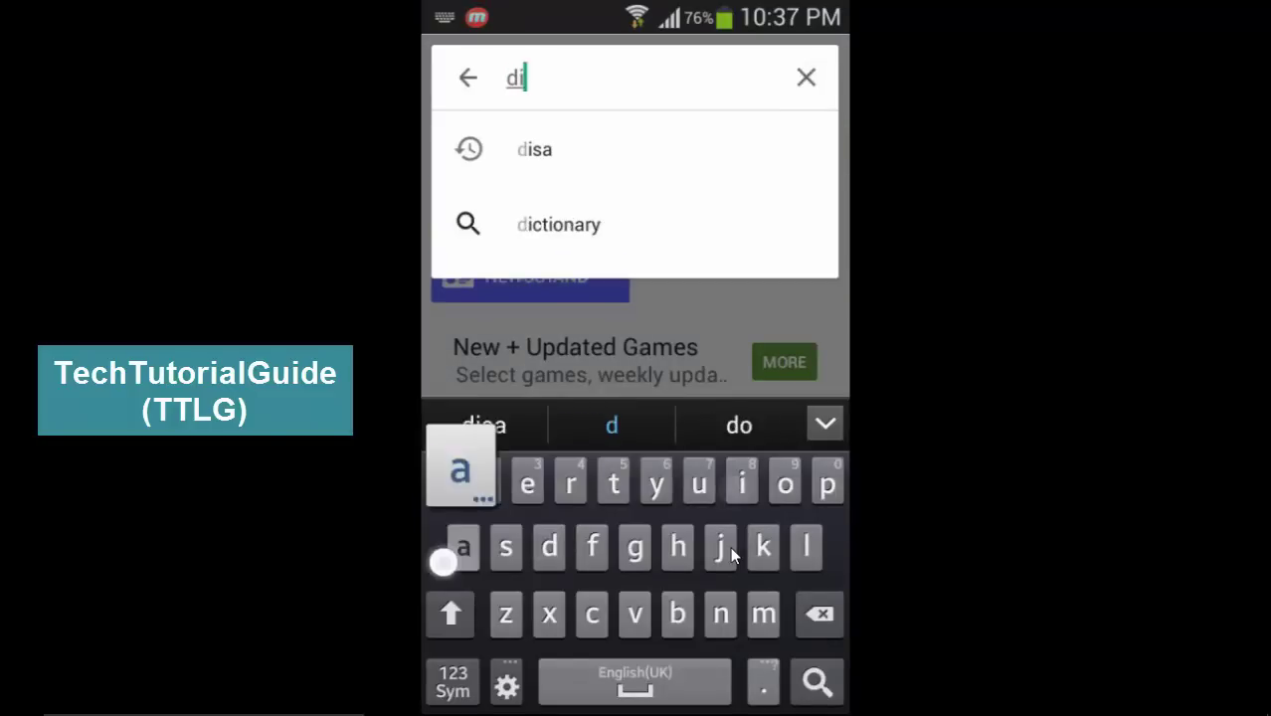
{"action": "type", "text": "sa"}
{"action": "key", "text": "BackSpace"}
{"action": "type", "text": "sa"}
{"action": "key", "text": "Return"}
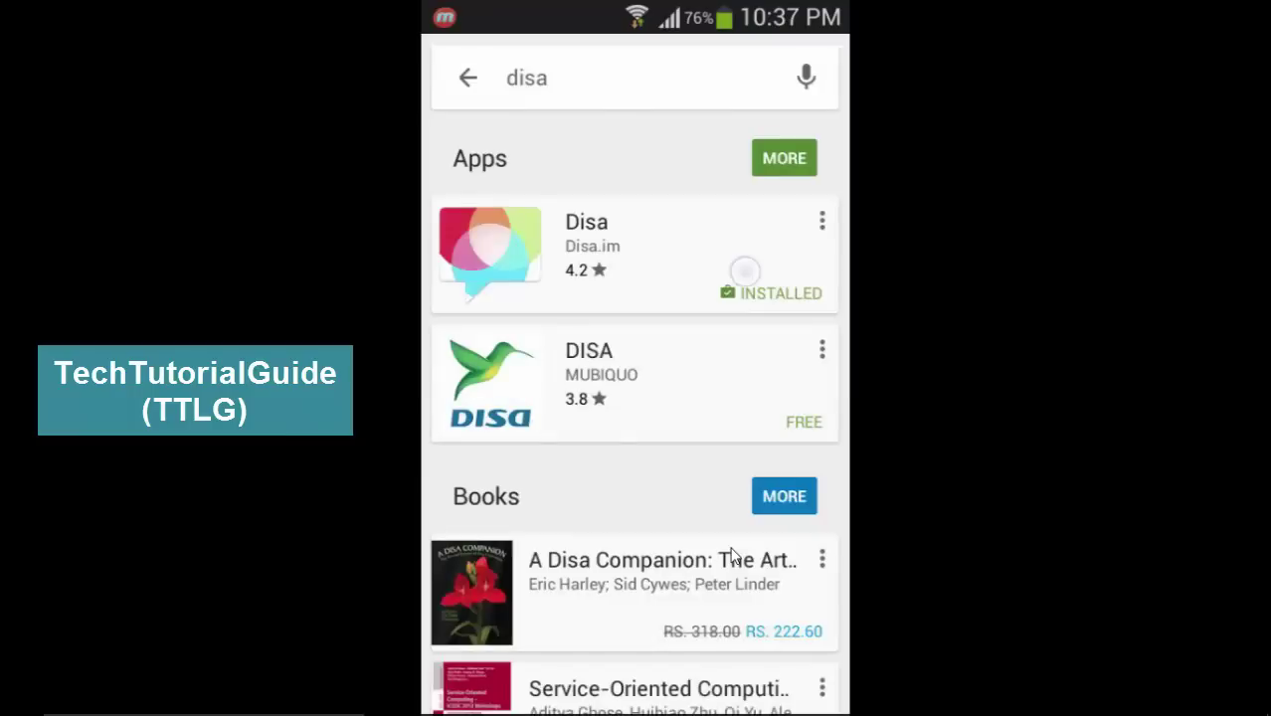
{"action": "left_click", "coordinate": [745, 271]}
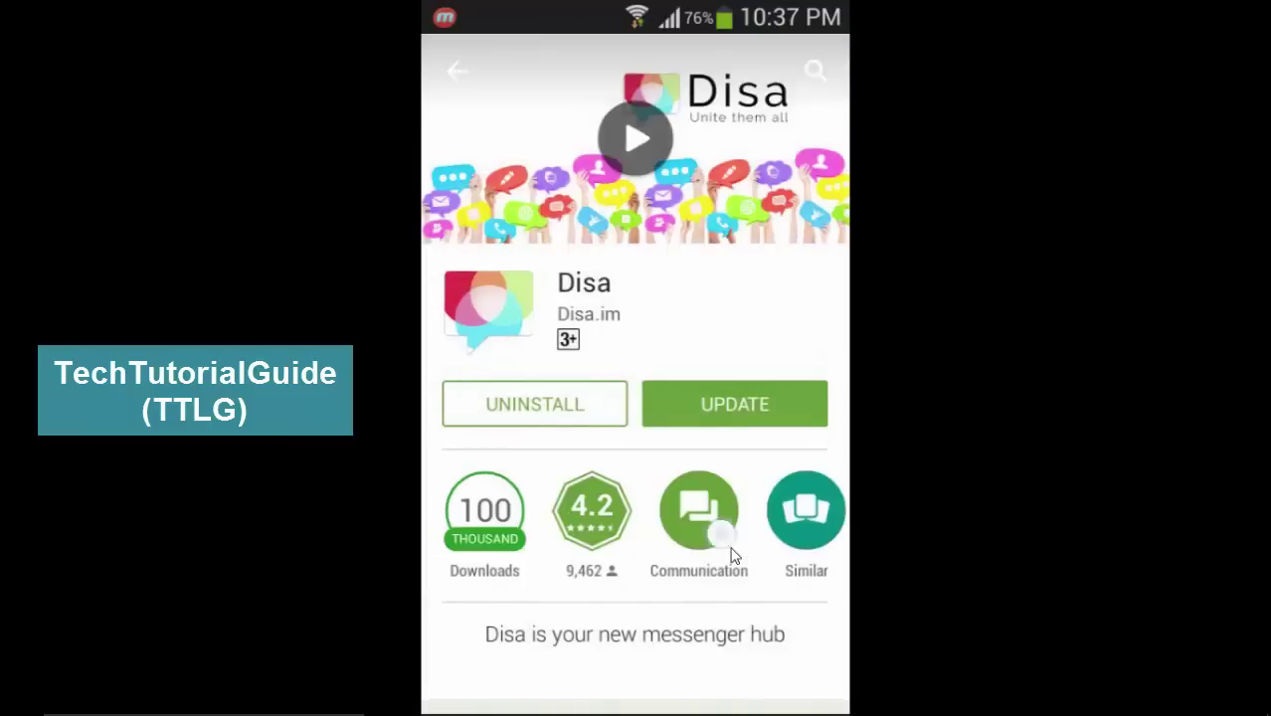
Step: Browse the Disa listing, then back out of the store to the home screen
{"action": "scroll", "coordinate": [731, 554], "scroll_direction": "down", "scroll_amount": 3}
{"action": "scroll", "coordinate": [731, 554], "scroll_direction": "up", "scroll_amount": 1}
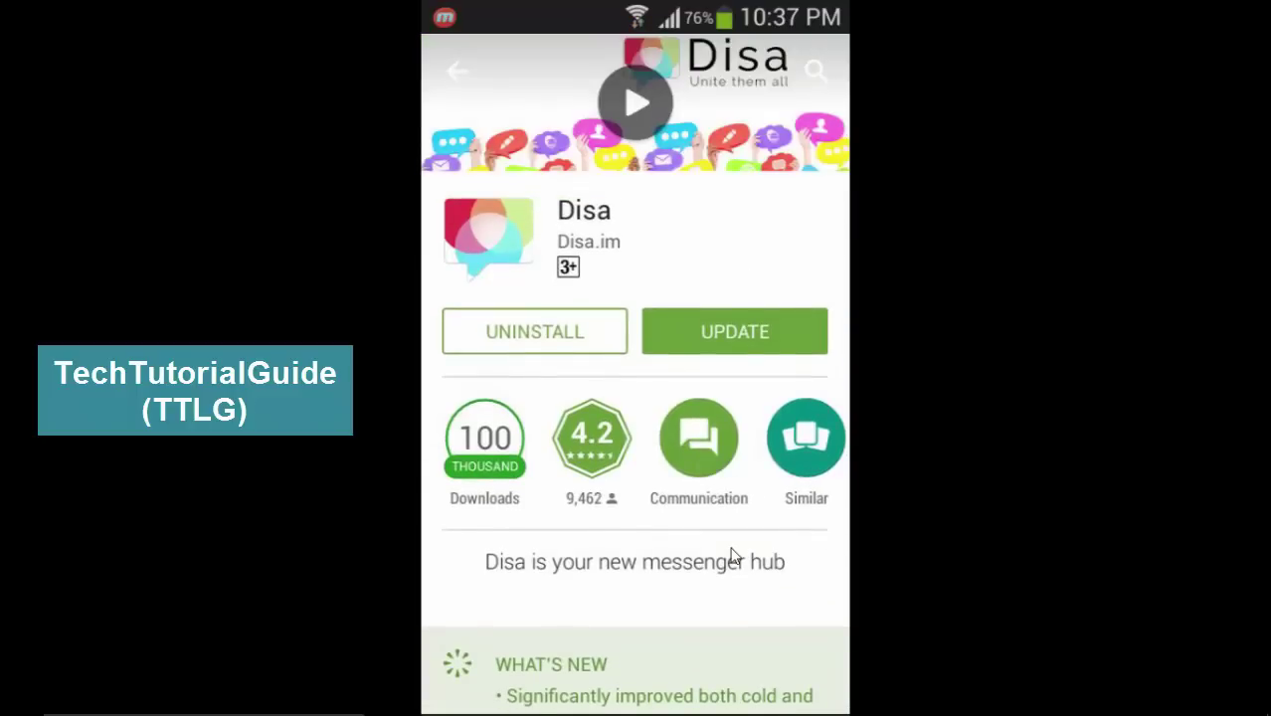
{"action": "scroll", "coordinate": [731, 554], "scroll_direction": "down", "scroll_amount": 3}
{"action": "key", "text": "Escape"}
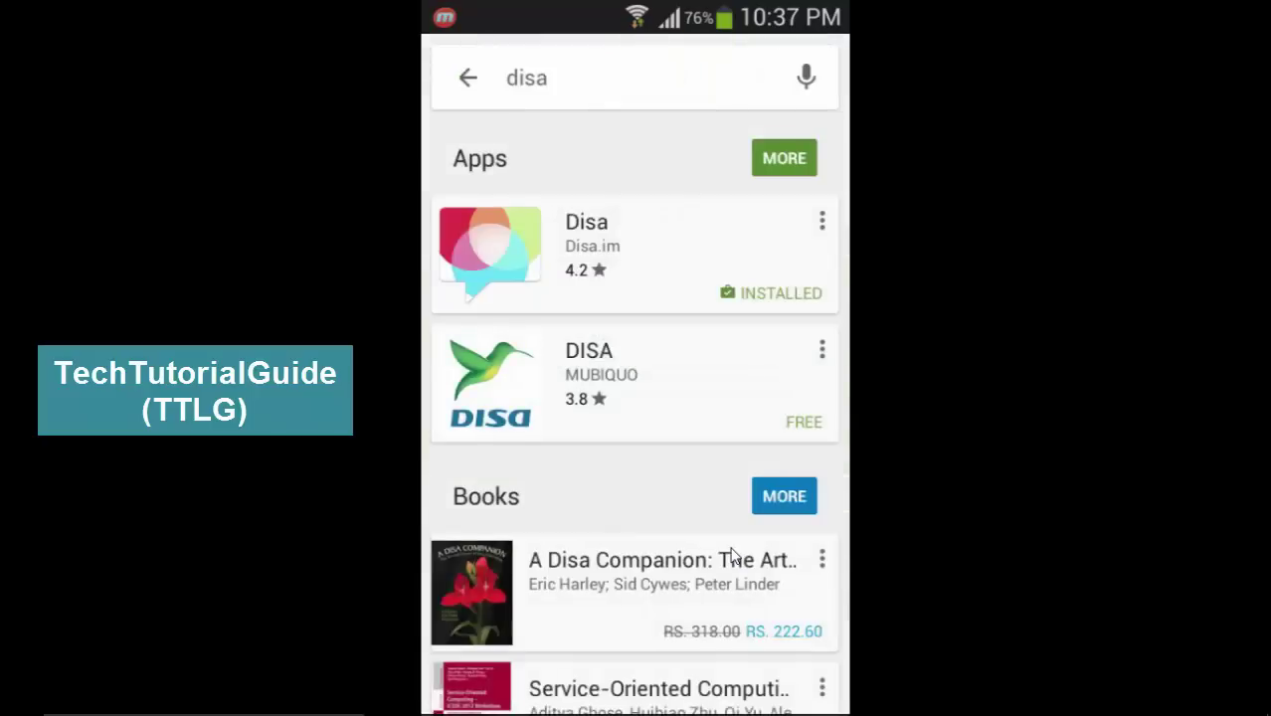
{"action": "key", "text": "Escape"}
{"action": "key", "text": "Escape"}
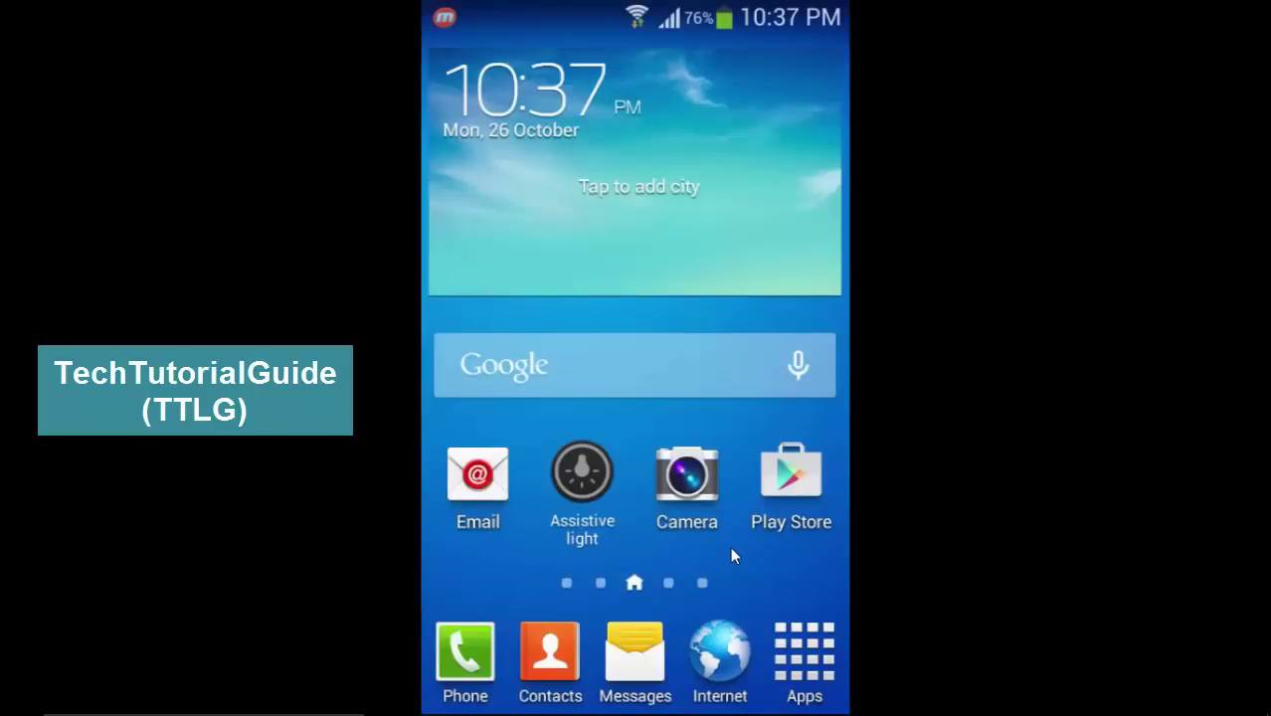
Step: Page over to the home screen holding Disa and launch the app
{"action": "key", "text": "Right"}
{"action": "key", "text": "Right"}
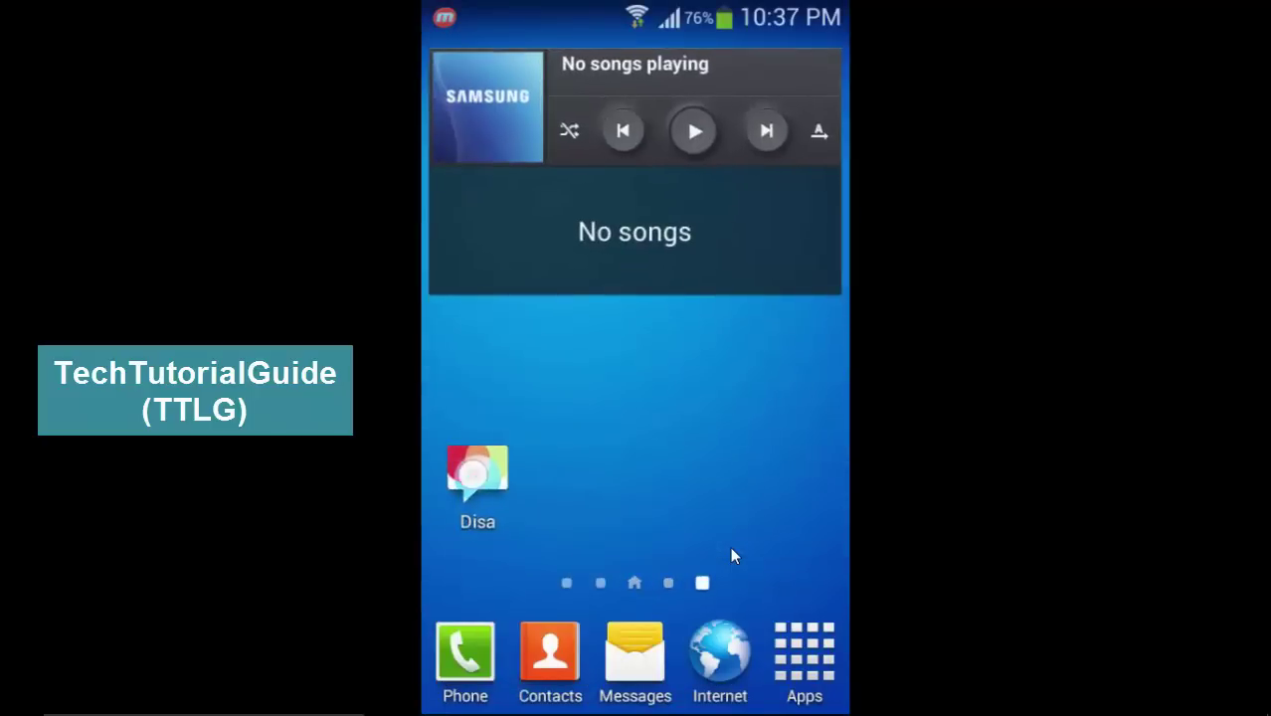
{"action": "key", "text": "Return"}
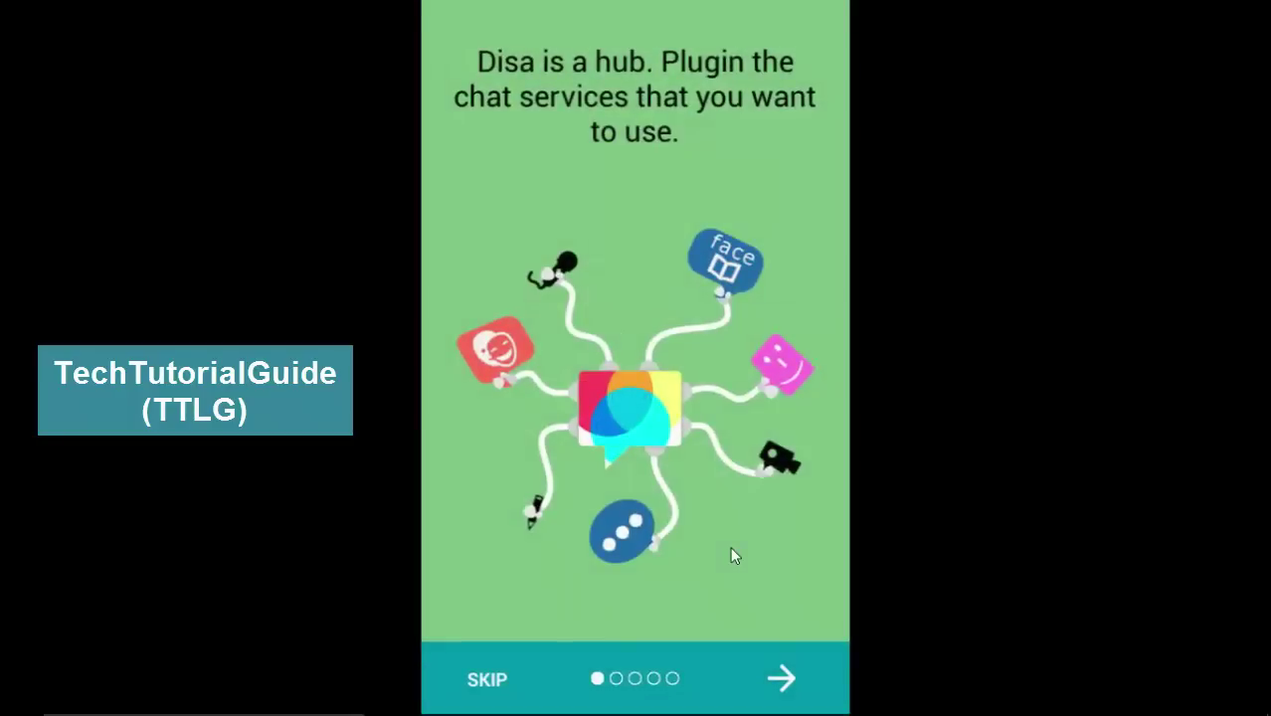
Step: Skip Disa's introductory screens
{"action": "left_click", "coordinate": [488, 679]}
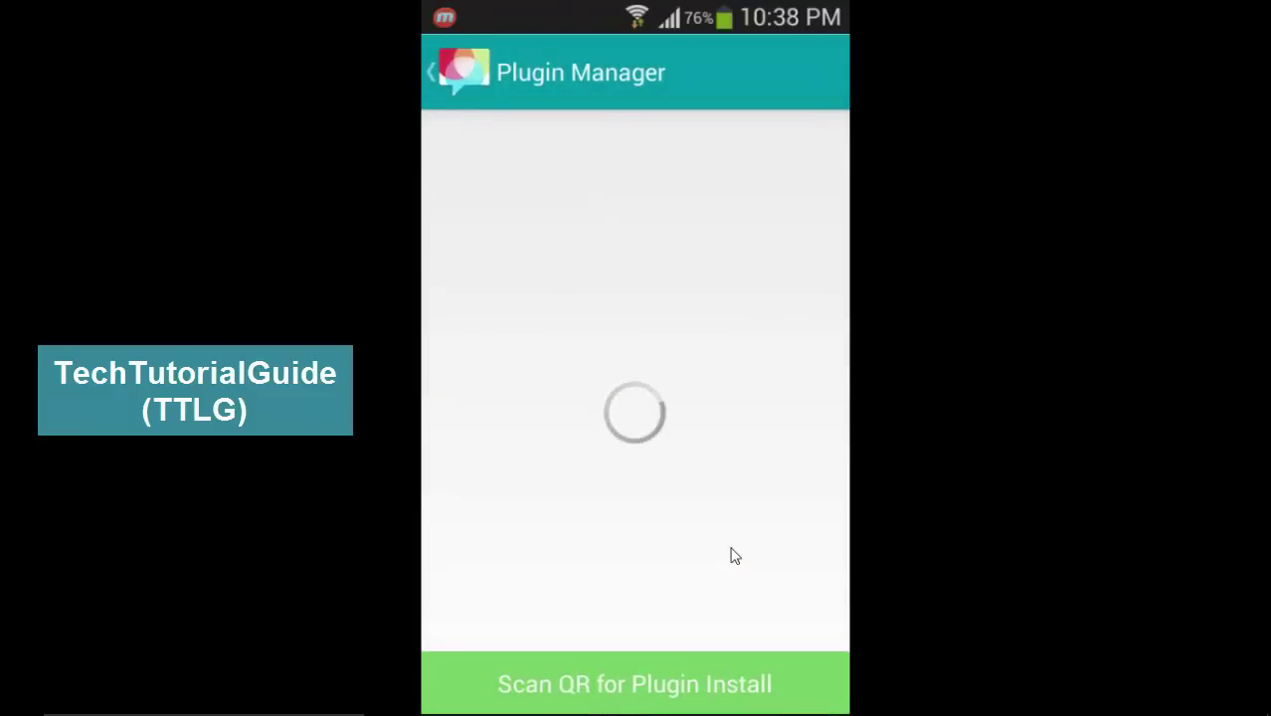
Step: Scroll the Plugin Manager list down to WhatsApp under Not Installed
{"action": "scroll", "coordinate": [734, 555], "scroll_direction": "down", "scroll_amount": 2}
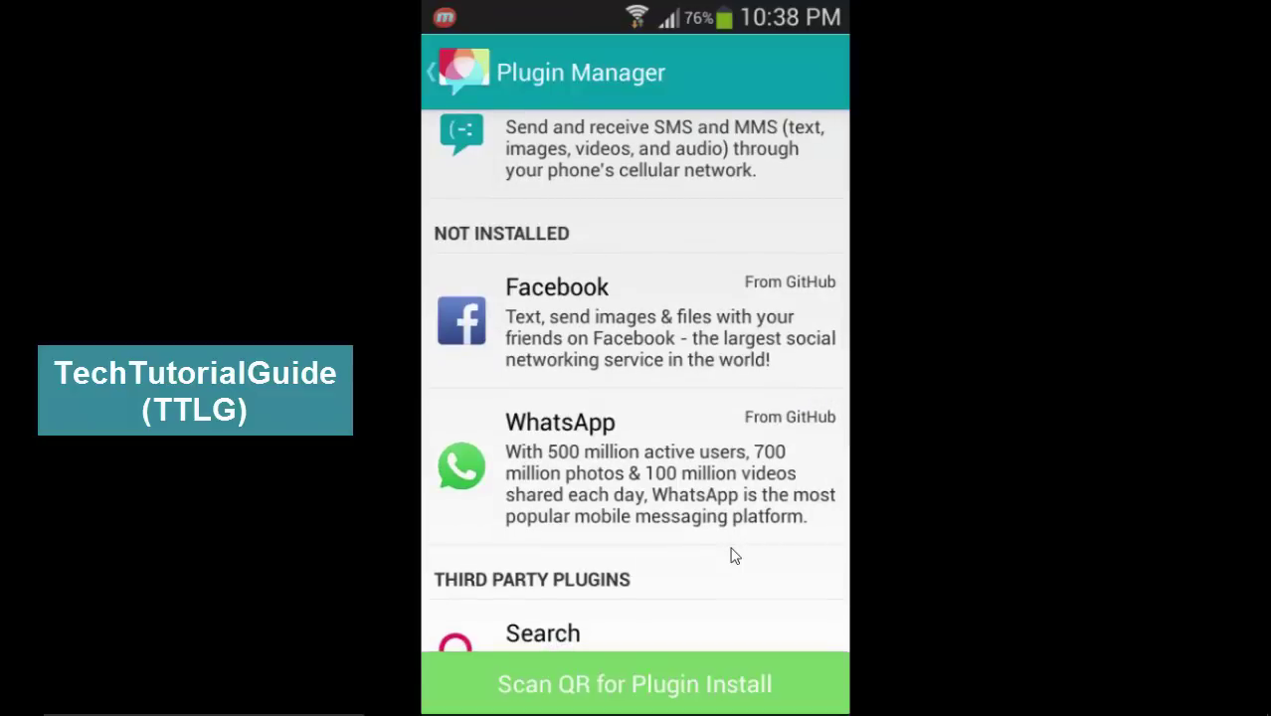
{"action": "scroll", "coordinate": [733, 555], "scroll_direction": "down", "scroll_amount": 1}
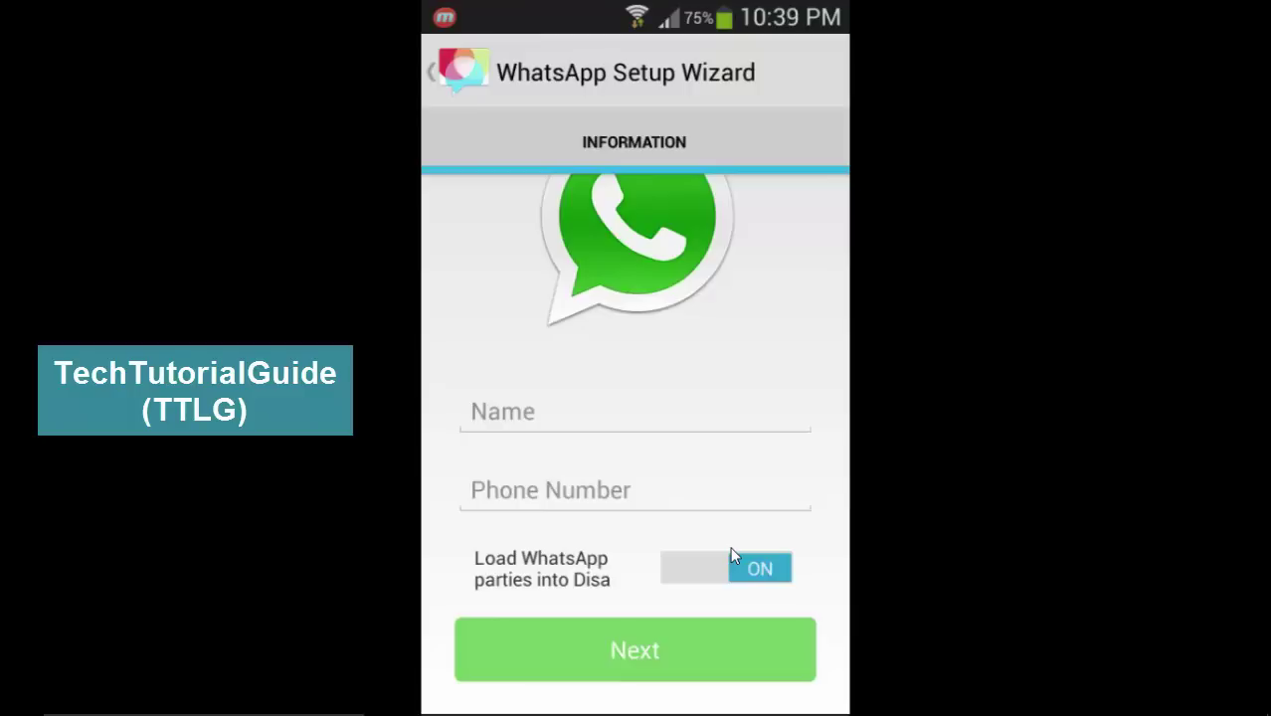
Step: Enter 'user 2' as the WhatsApp account's display name
{"action": "left_click", "coordinate": [537, 412]}
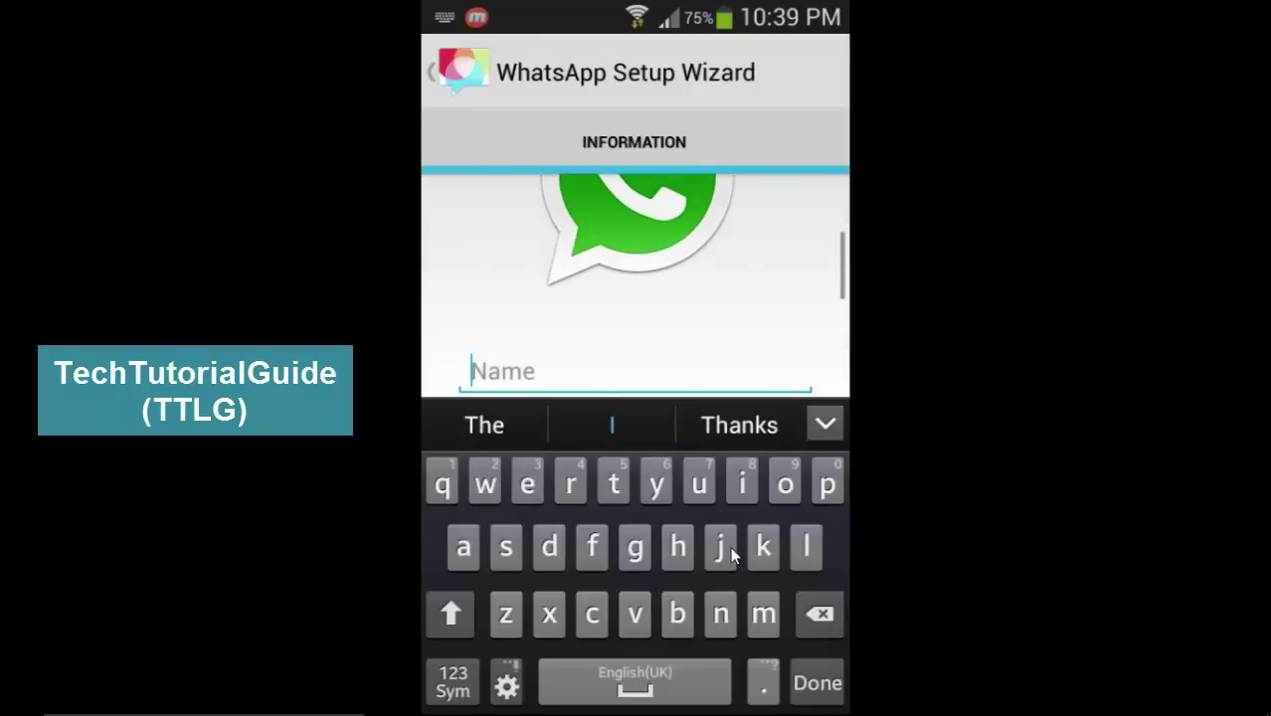
{"action": "type", "text": "user "}
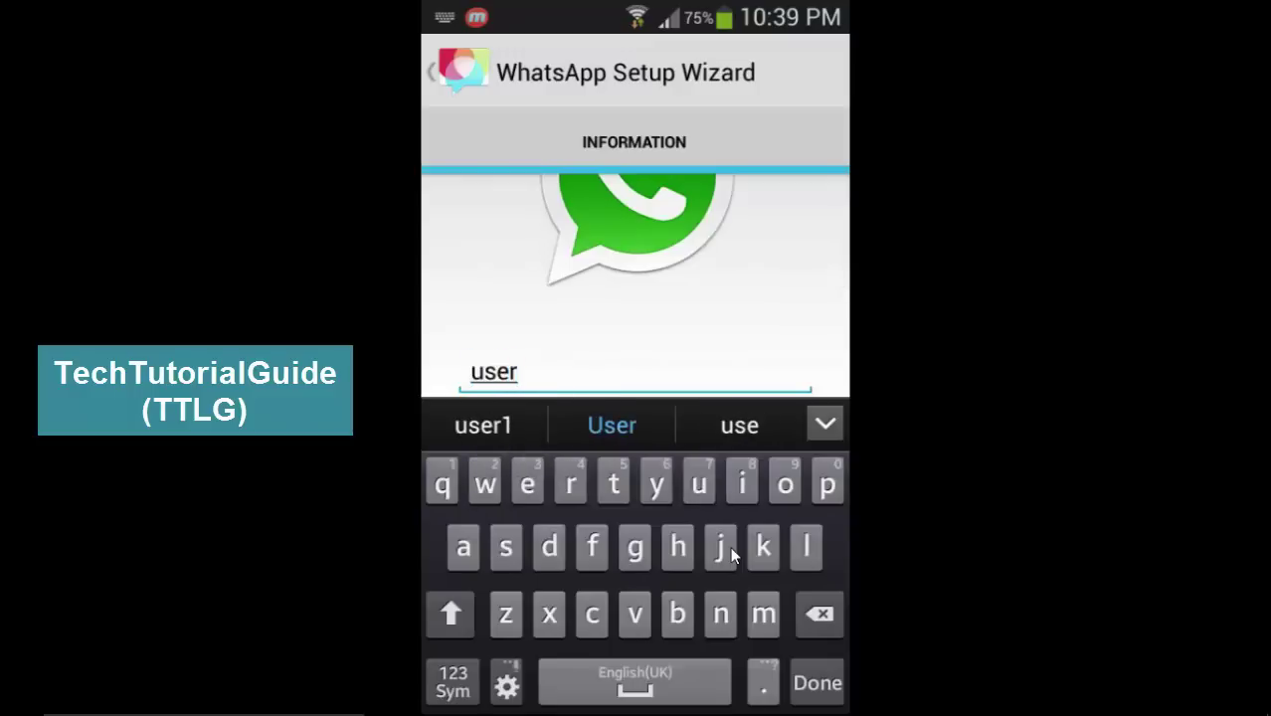
{"action": "type", "text": "2"}
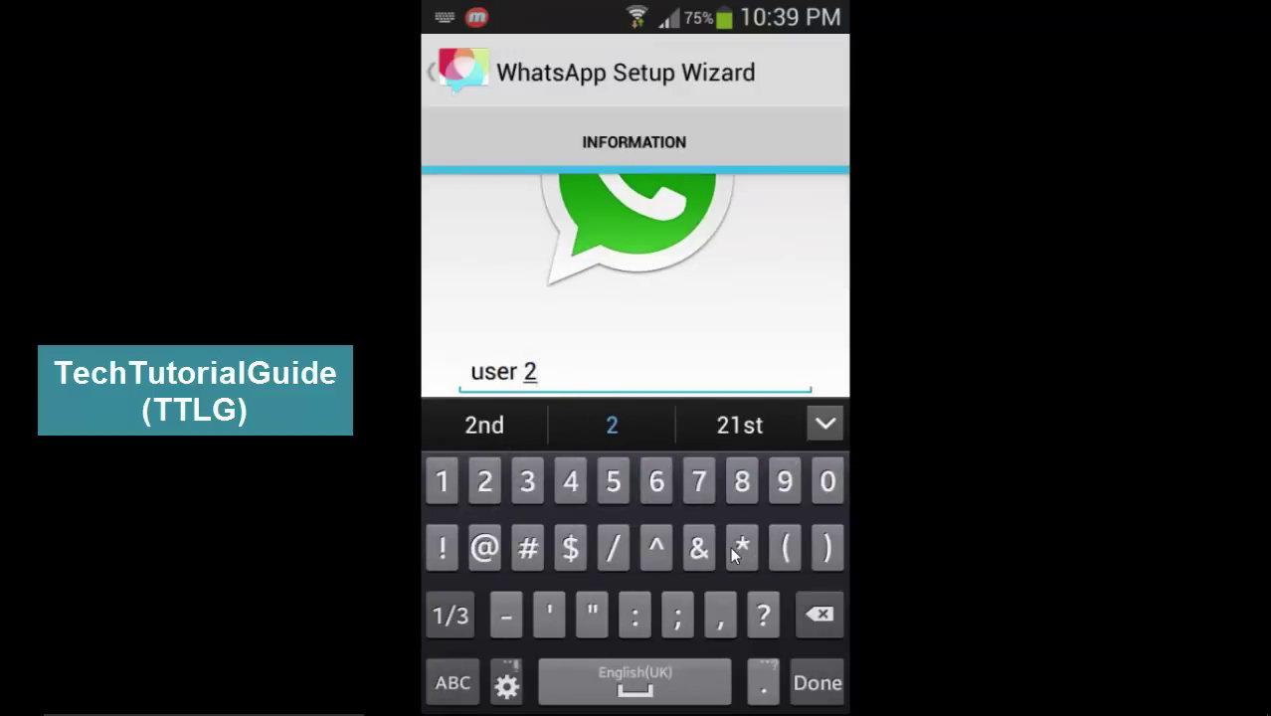
{"action": "key", "text": "Escape"}
{"action": "key", "text": "Tab"}
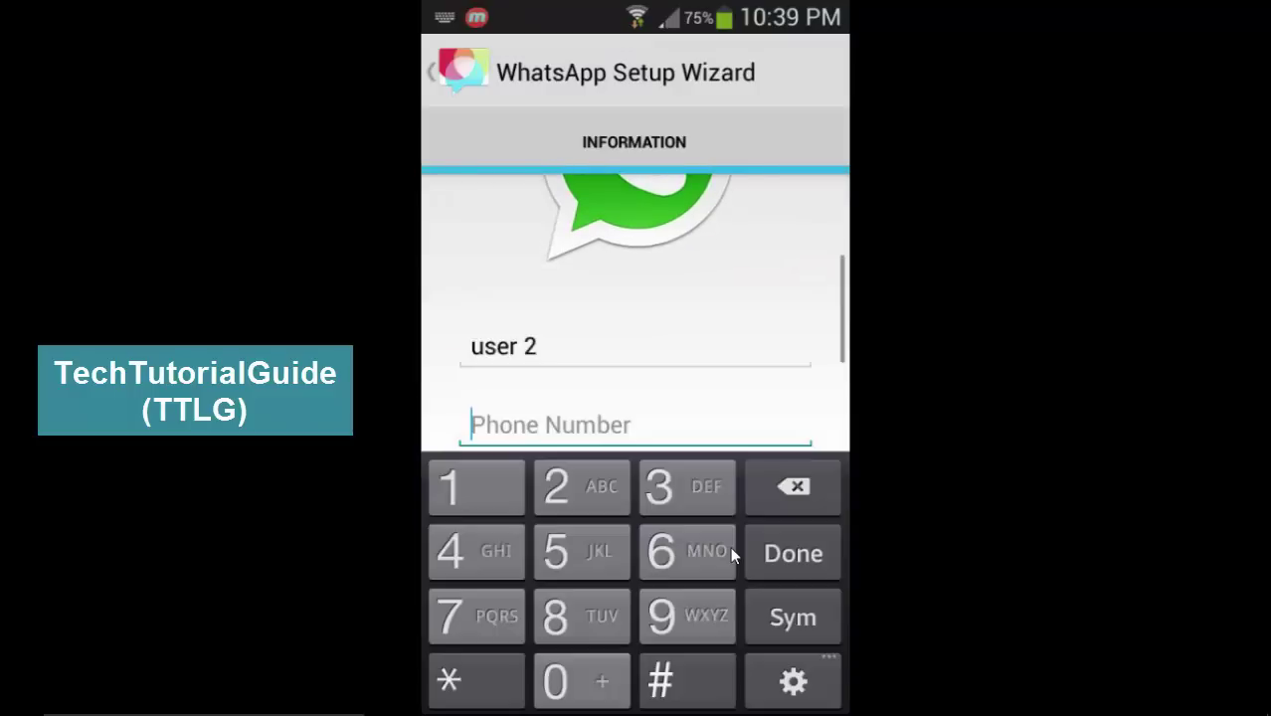
Step: Enter the account's phone number, submit, and confirm it in the Confirm Number dialog
{"action": "left_click", "coordinate": [440, 682]}
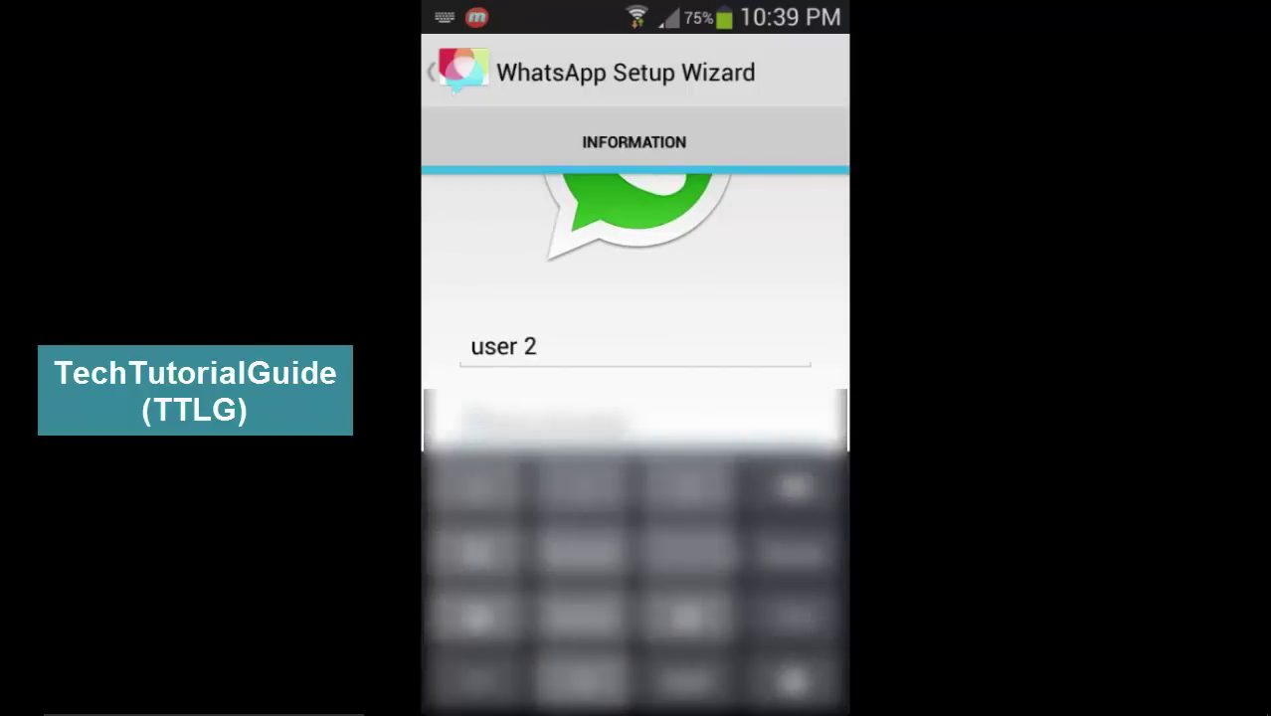
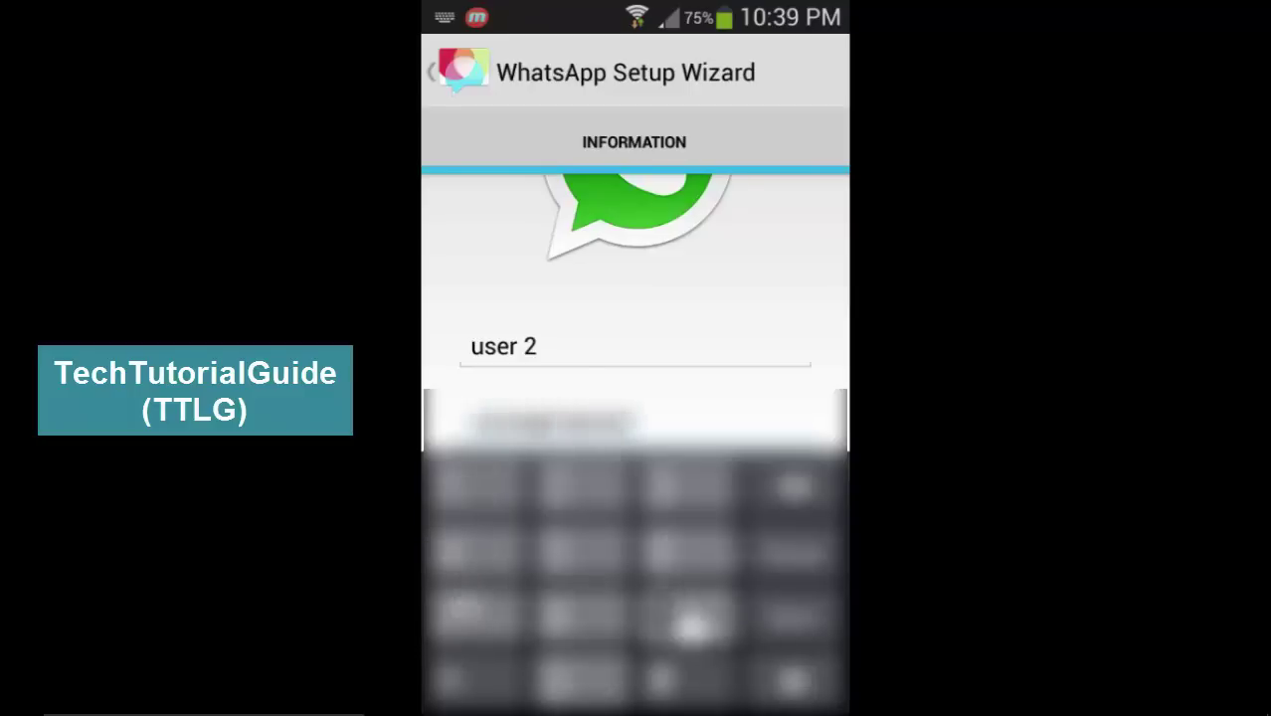
{"action": "key", "text": "Return"}
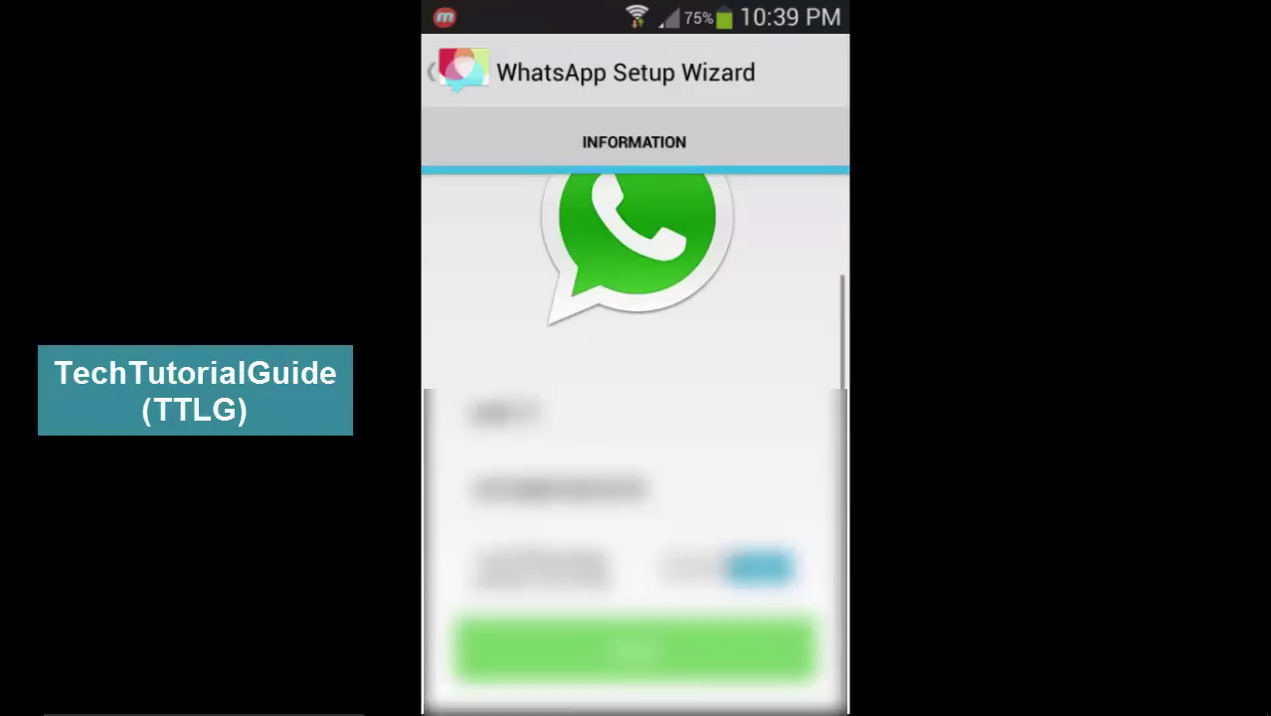
{"action": "left_click", "coordinate": [634, 649]}
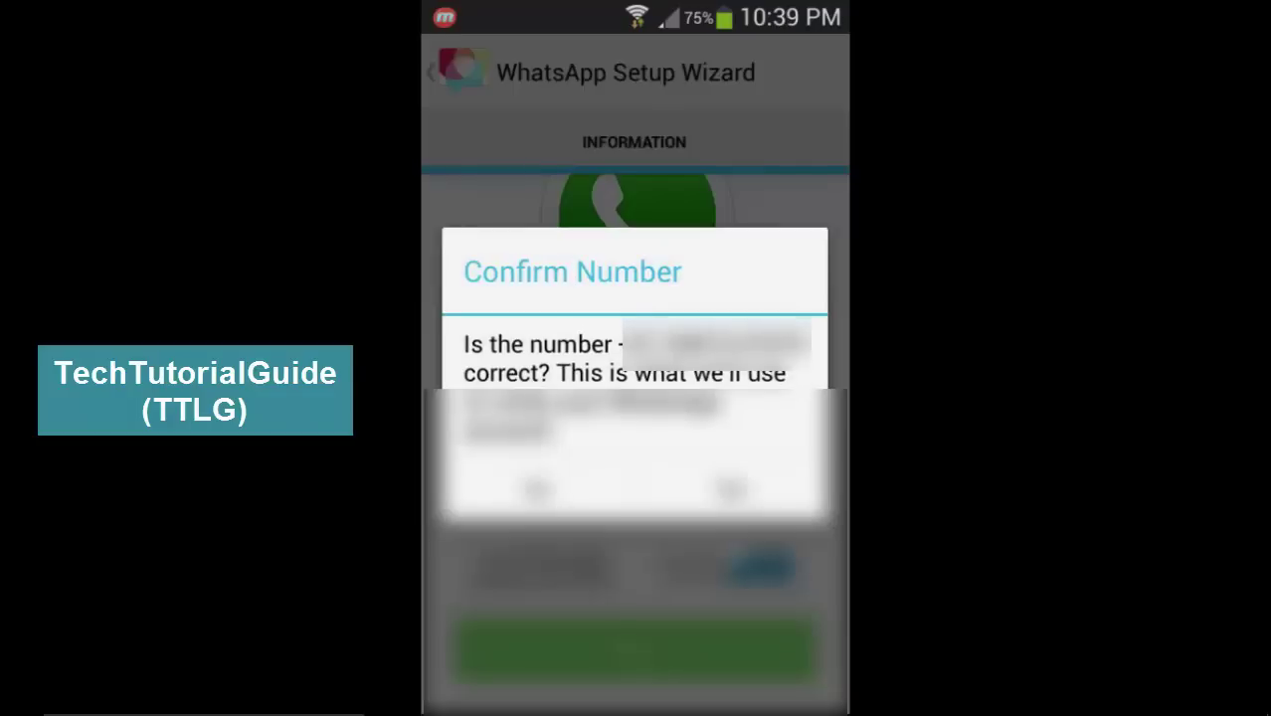
{"action": "left_click", "coordinate": [731, 488]}
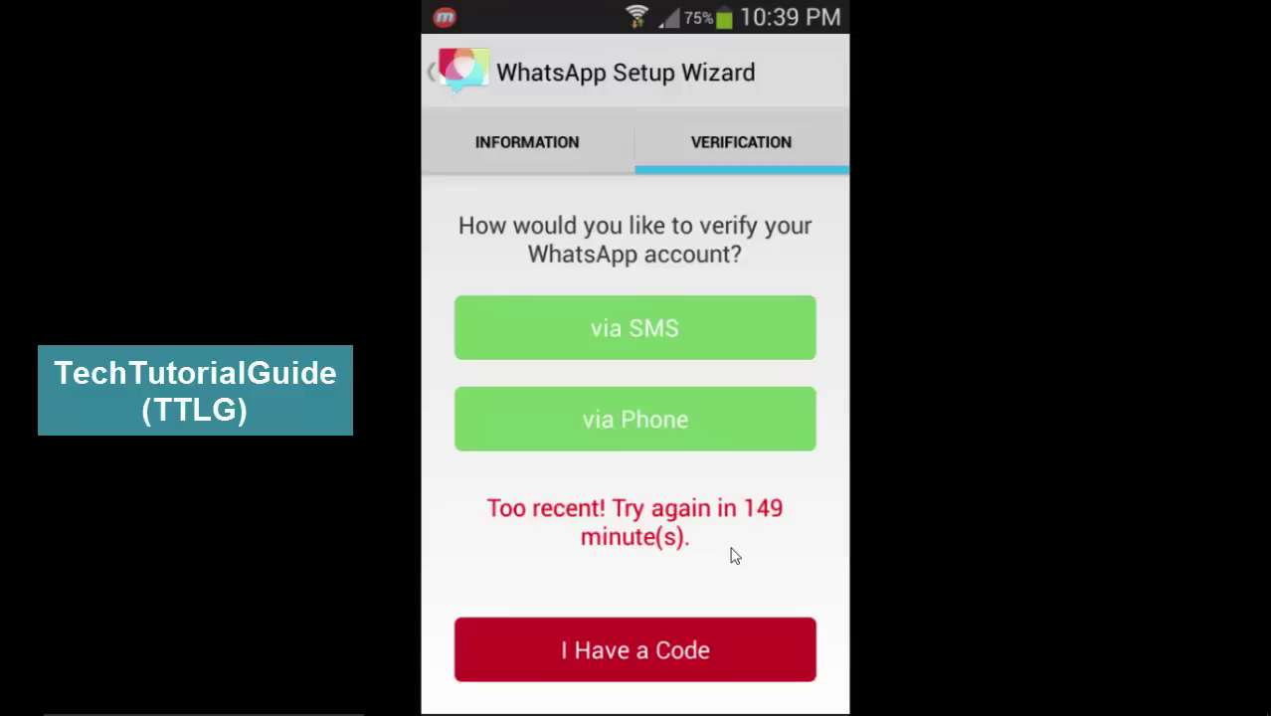
Step: Request WhatsApp verification via phone call
{"action": "left_click", "coordinate": [506, 404]}
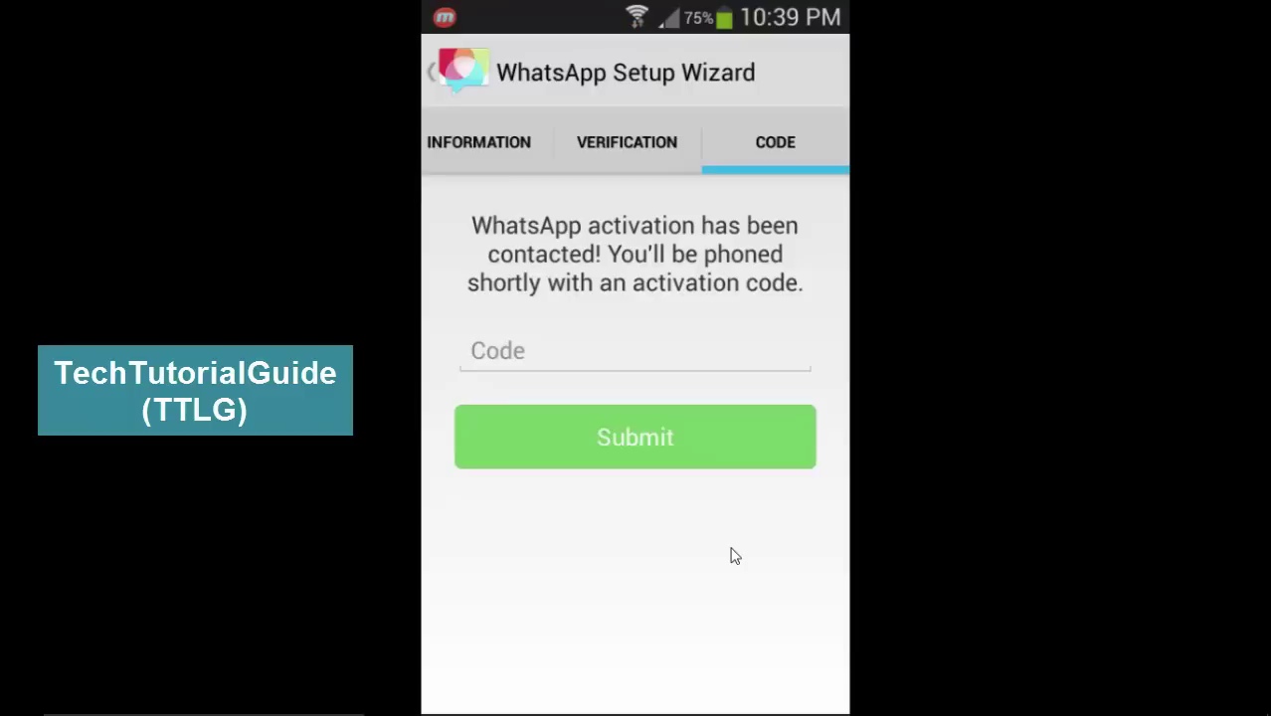
Step: Enter the six-digit activation code from the phone call into the Code field and submit it
{"action": "left_click", "coordinate": [644, 350]}
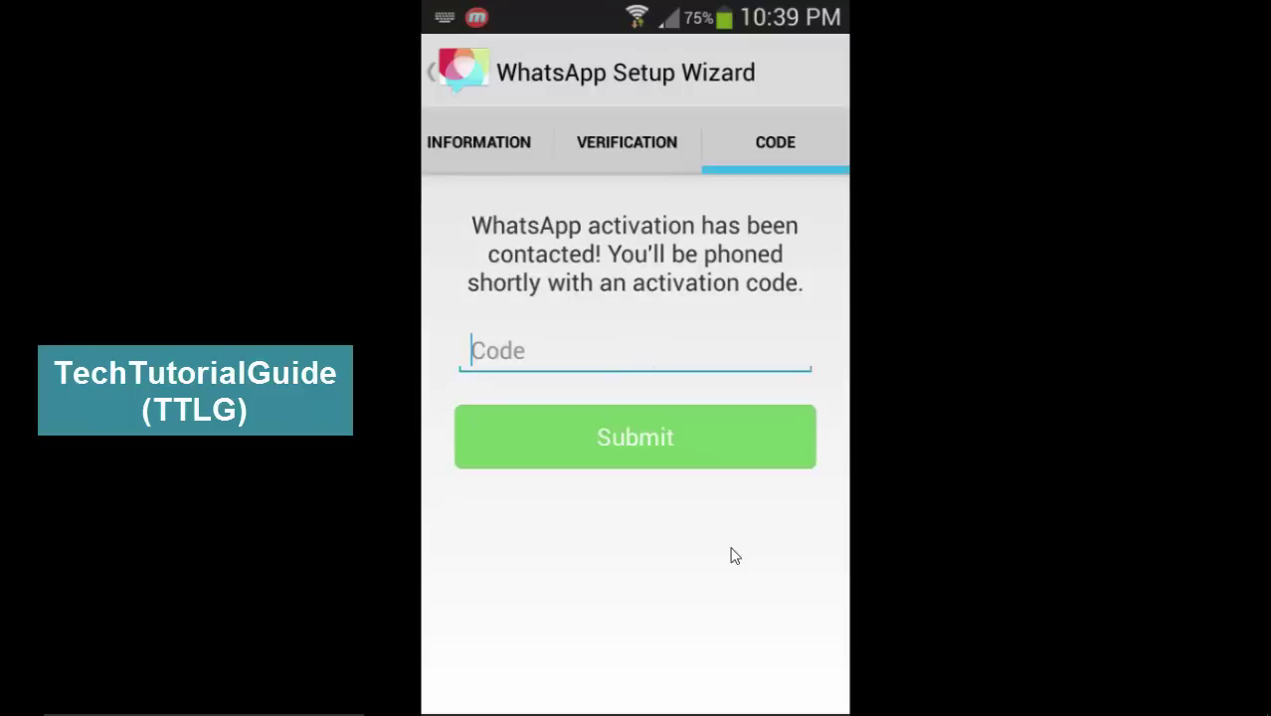
{"action": "left_click", "coordinate": [451, 676]}
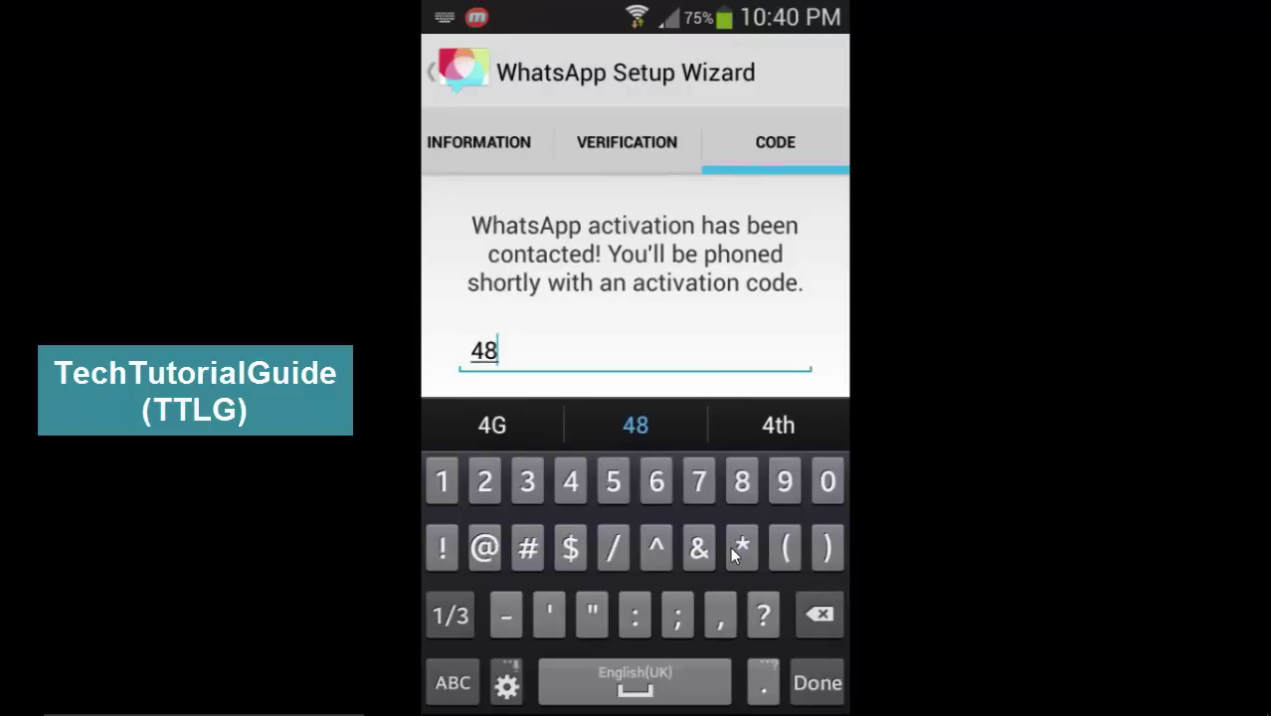
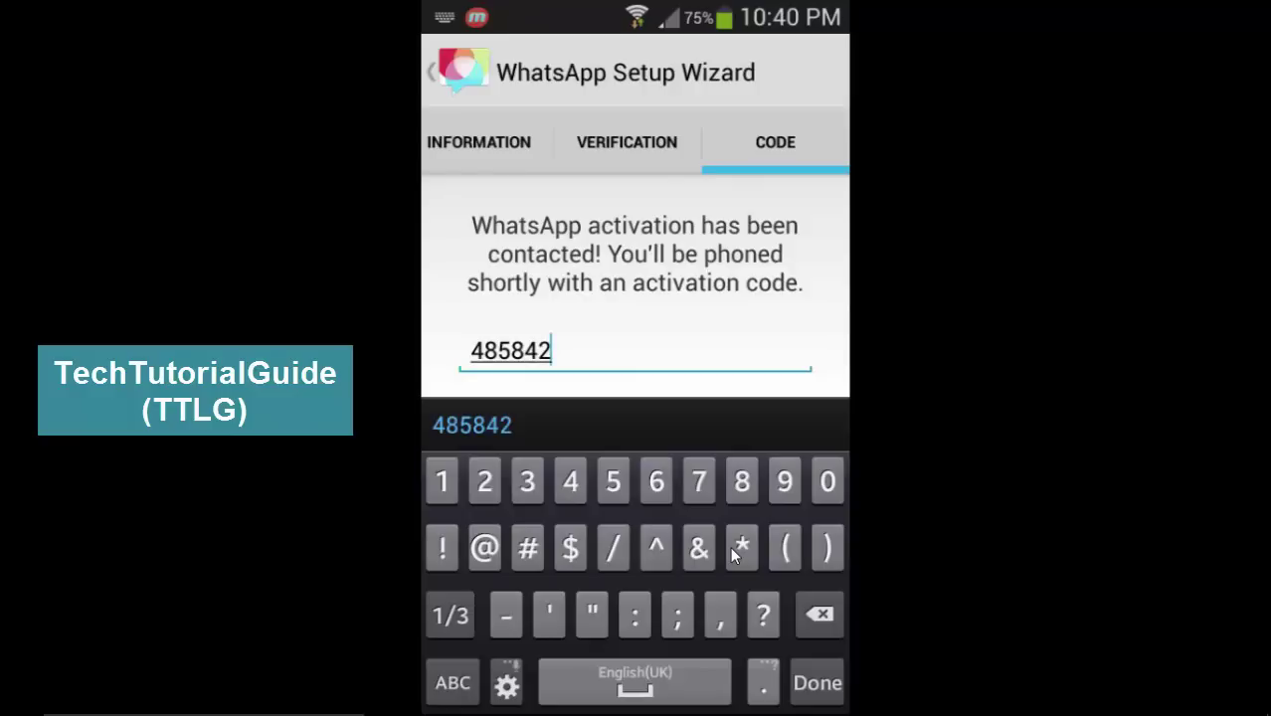
{"action": "key", "text": "Return"}
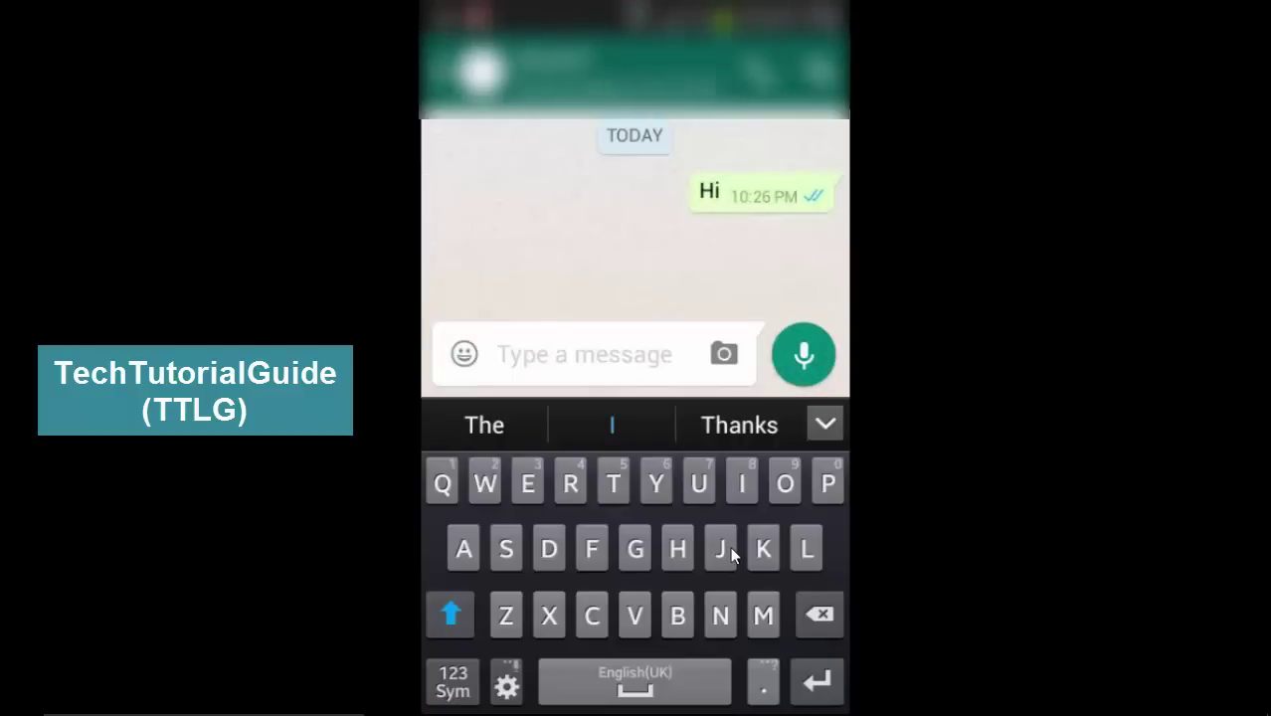
Step: Send 'Hi' in the WhatsApp chat and begin typing the word 'User'
{"action": "type", "text": "Hi"}
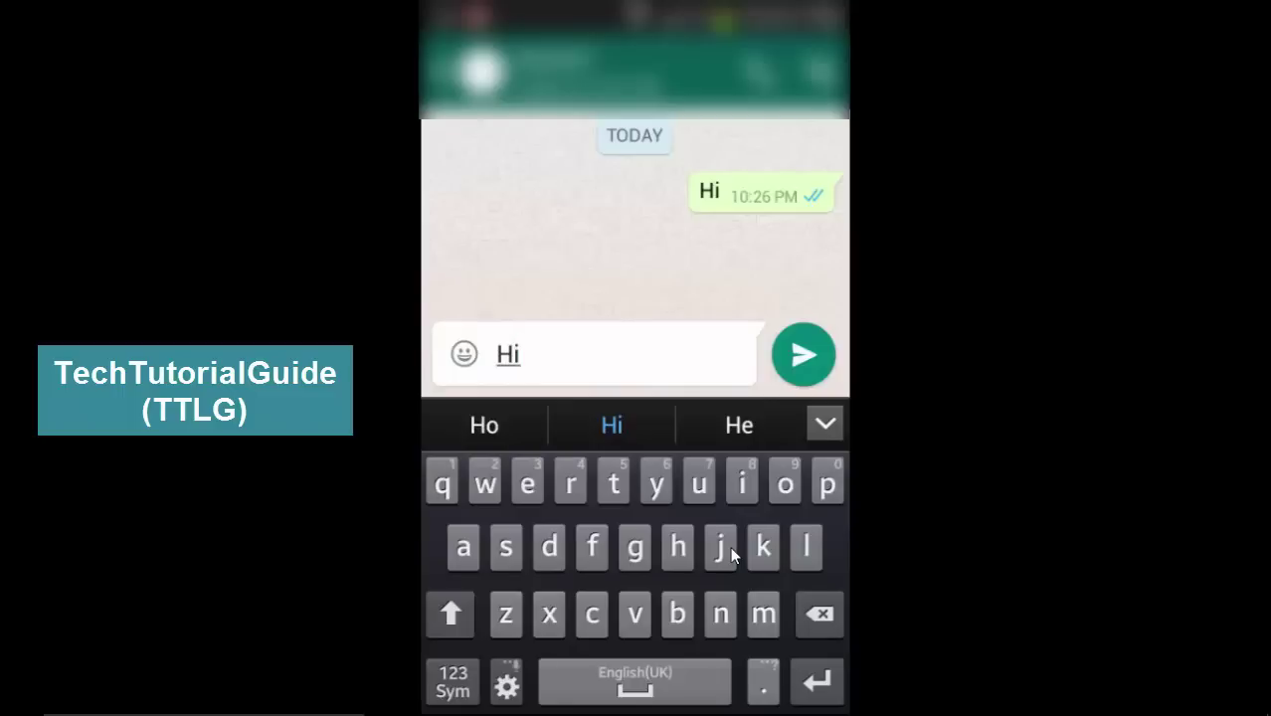
{"action": "key", "text": "Return"}
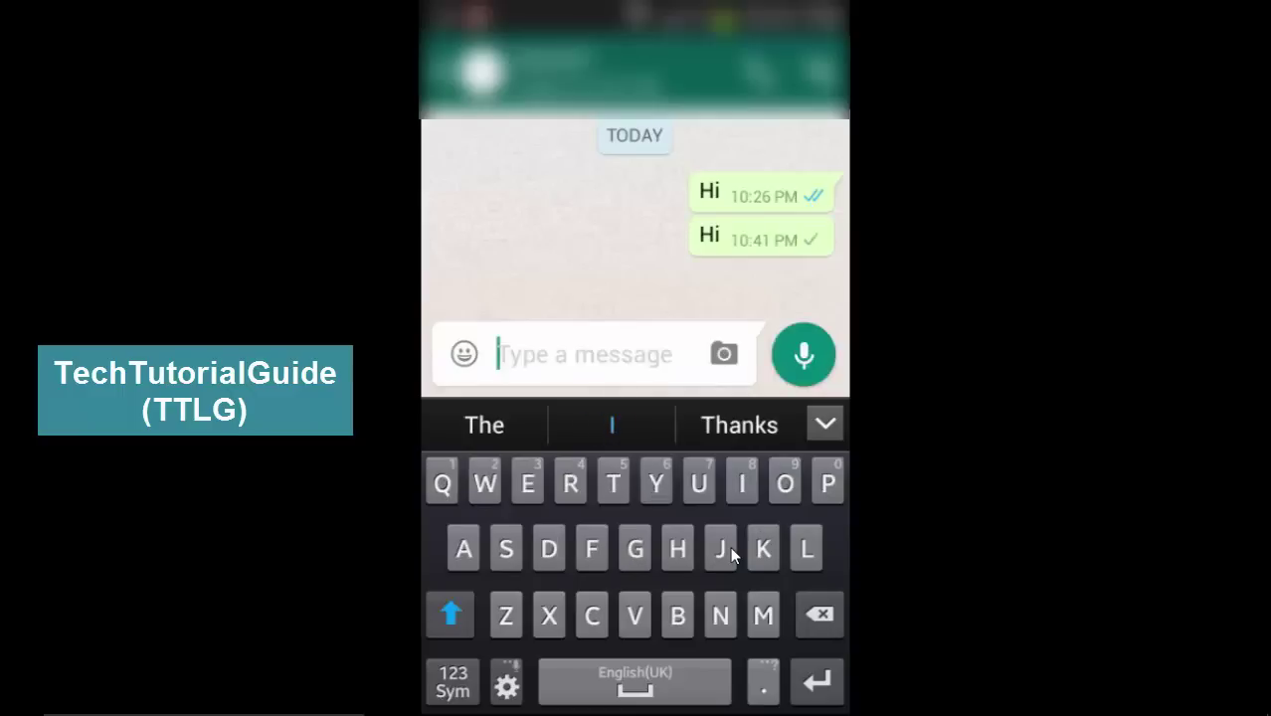
{"action": "left_click", "coordinate": [720, 495]}
{"action": "left_click", "coordinate": [507, 549]}
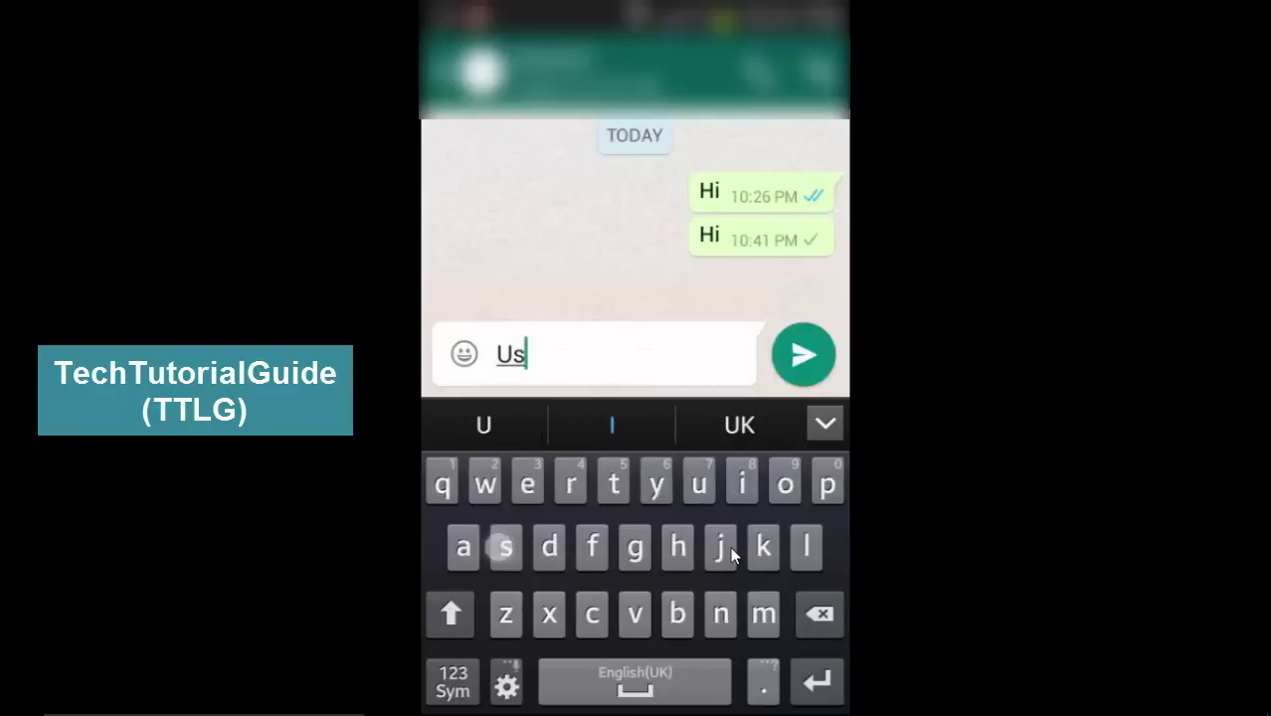
{"action": "left_click", "coordinate": [528, 485]}
{"action": "left_click", "coordinate": [614, 484]}
{"action": "left_click", "coordinate": [452, 682]}
Step: Complete the second message as 'User 2' and send it
{"action": "left_click", "coordinate": [629, 420]}
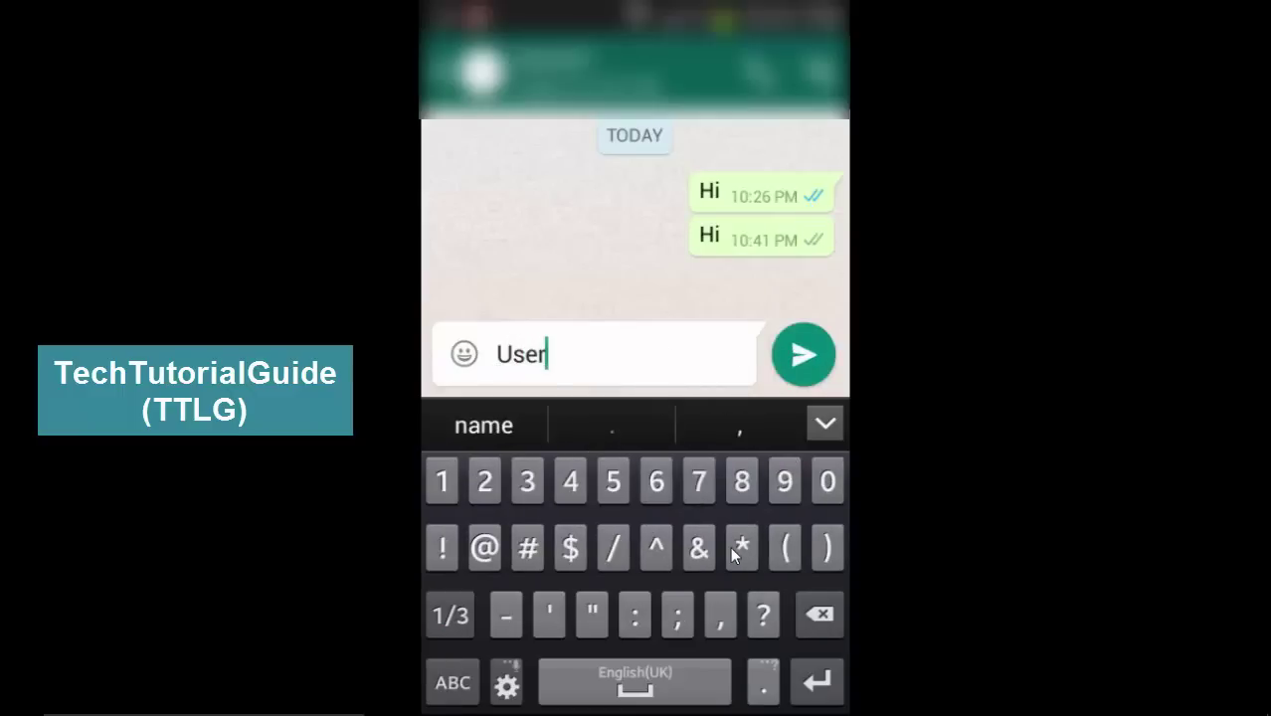
{"action": "left_click", "coordinate": [635, 686]}
{"action": "left_click", "coordinate": [452, 683]}
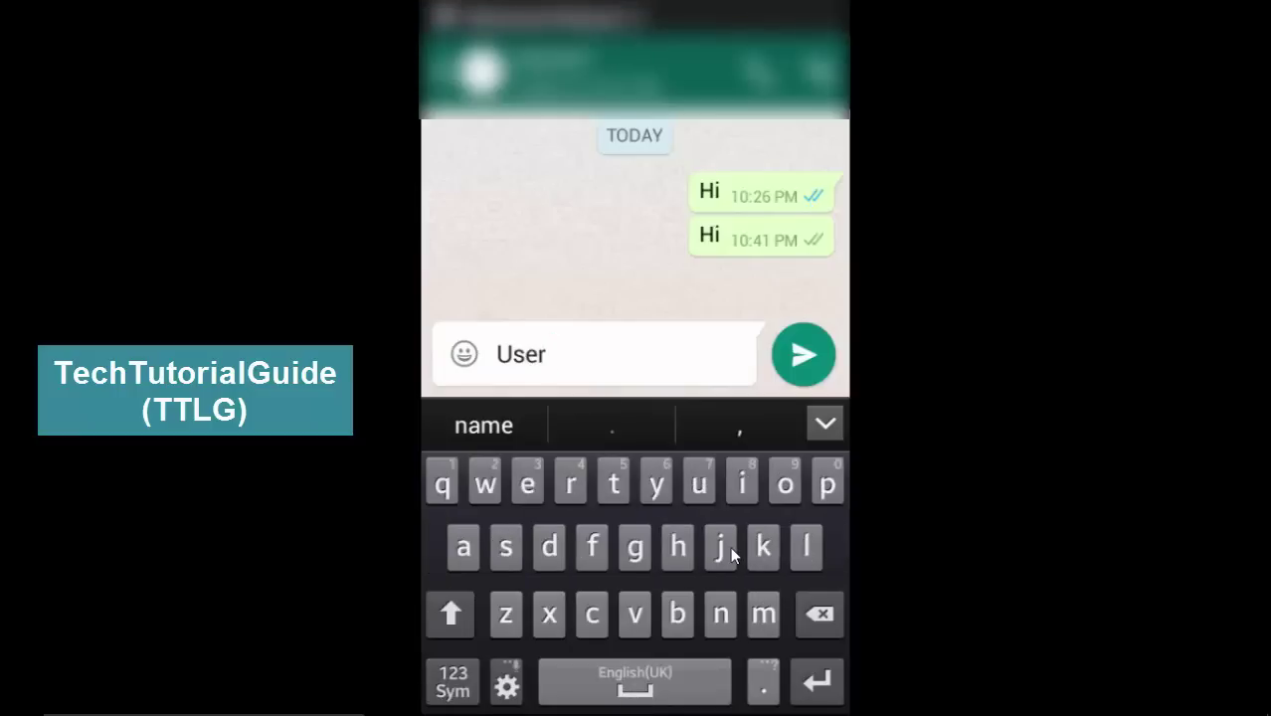
{"action": "left_click", "coordinate": [452, 683]}
{"action": "left_click", "coordinate": [485, 482]}
{"action": "left_click", "coordinate": [803, 355]}
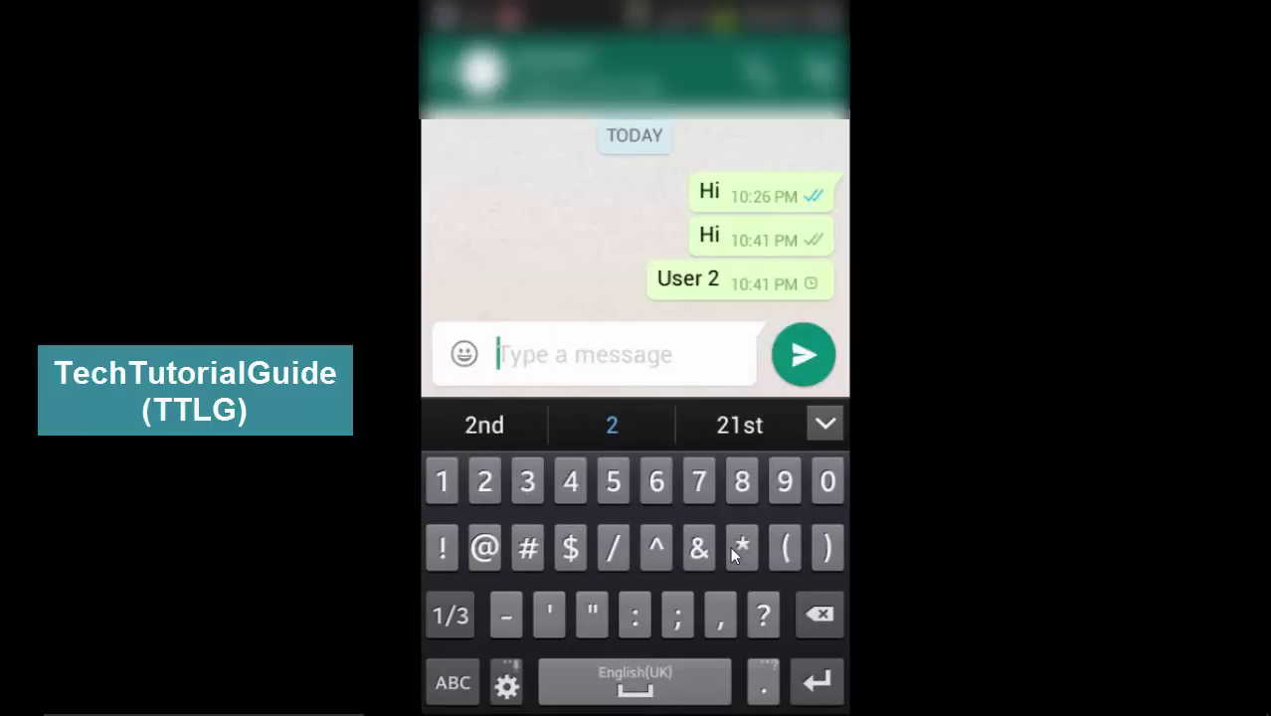
Step: Back out of WhatsApp to the app drawer's first page and open Disa
{"action": "key", "text": "Escape"}
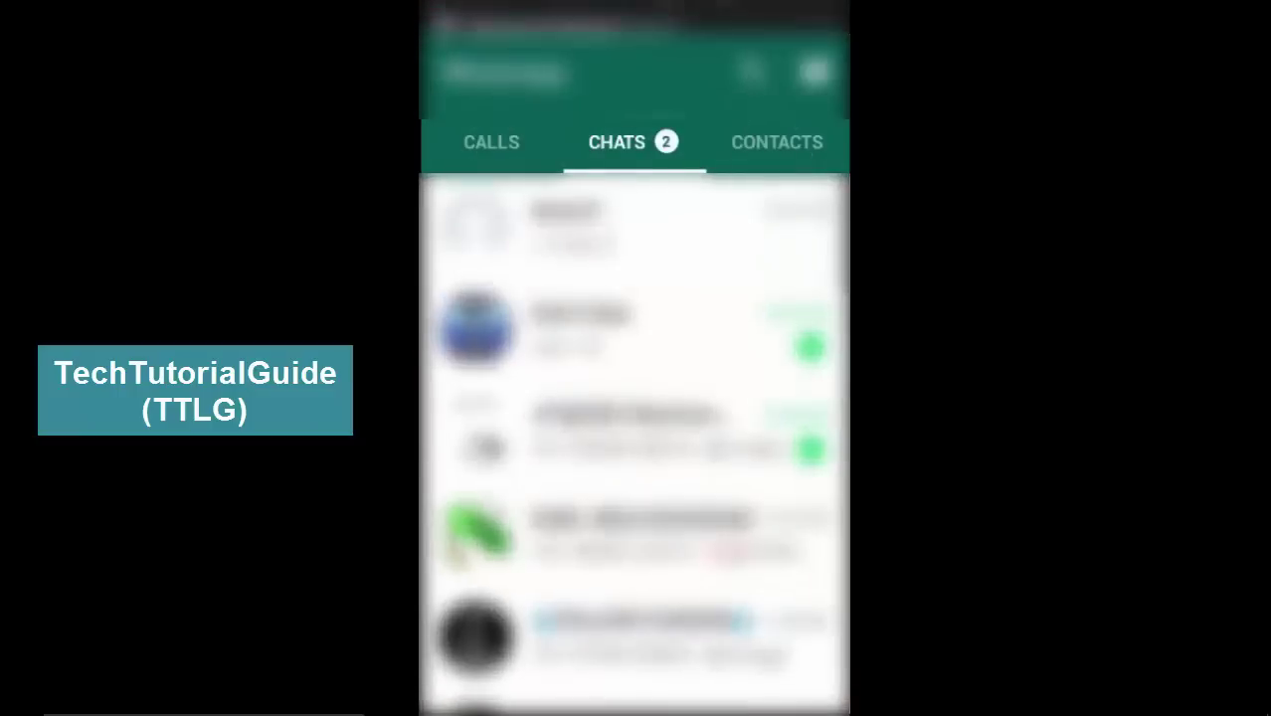
{"action": "key", "text": "Escape"}
{"action": "left_click_drag", "start_coordinate": [517, 398], "coordinate": [776, 398]}
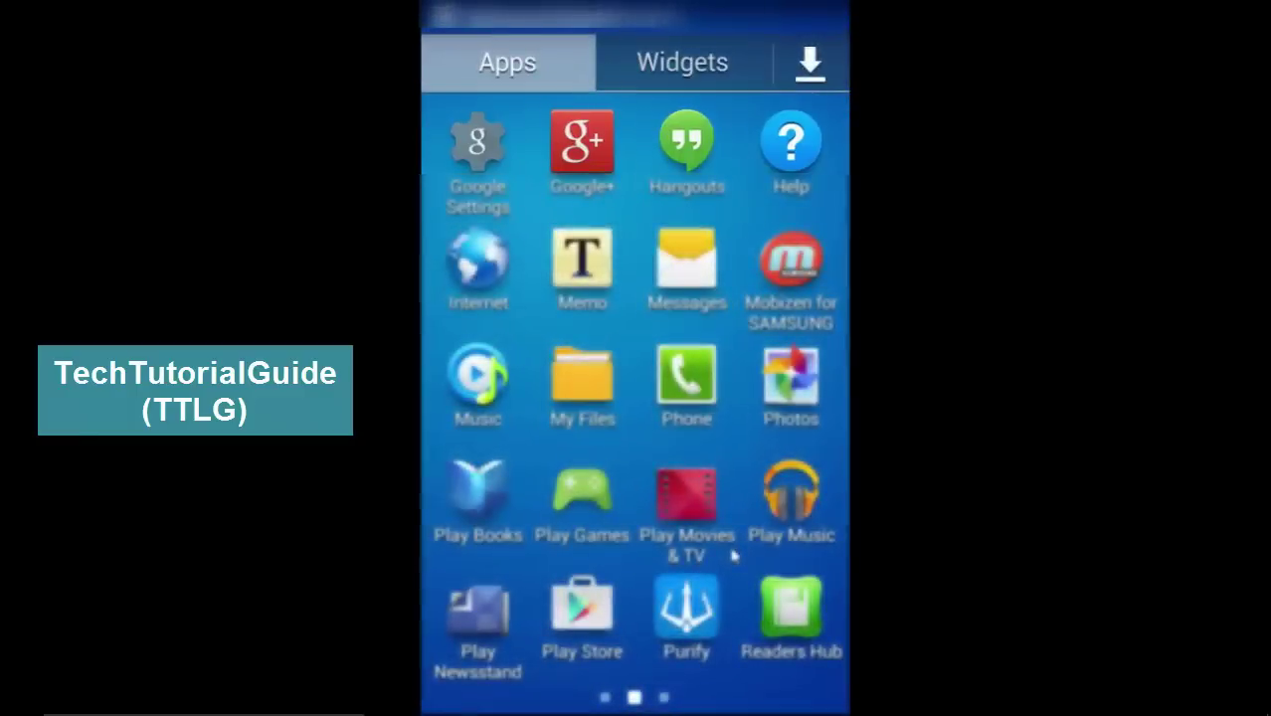
{"action": "left_click_drag", "start_coordinate": [518, 398], "coordinate": [776, 398]}
{"action": "left_click", "coordinate": [582, 378]}
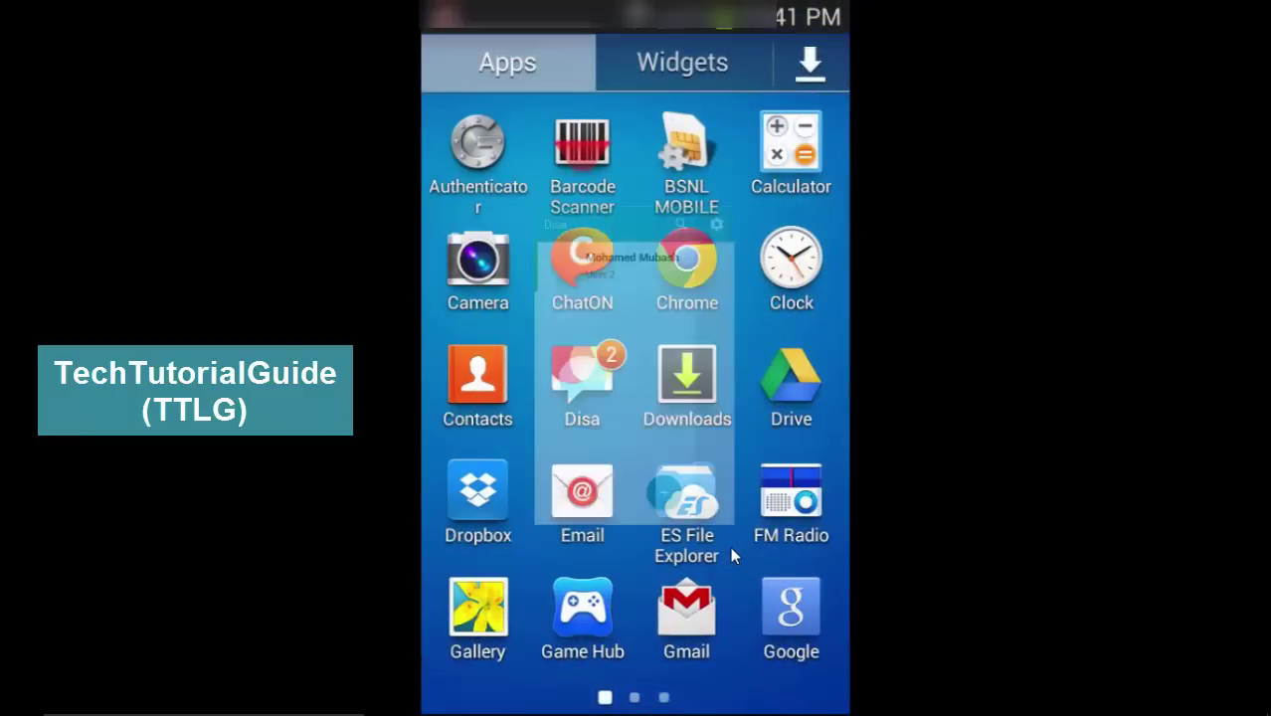